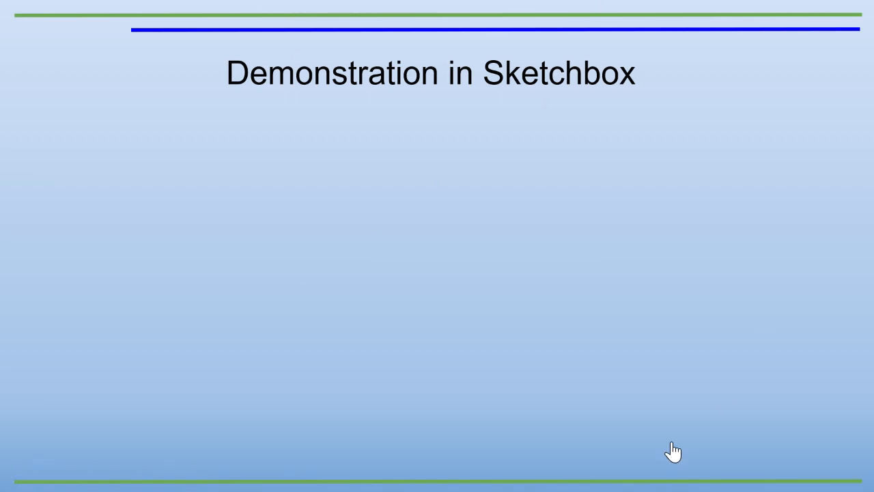
Step: Switch to the Sketchbox project in the browser and review the project's general settings
{"action": "key", "text": "alt+Tab"}
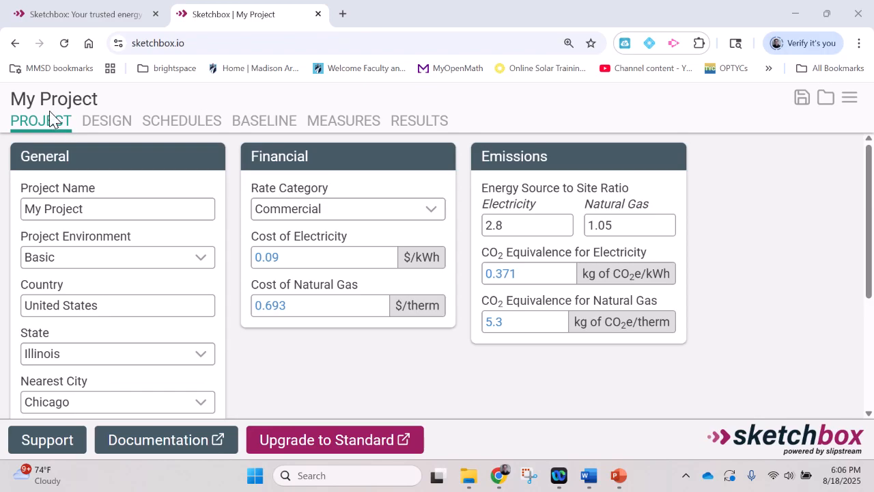
{"action": "left_click", "coordinate": [101, 209]}
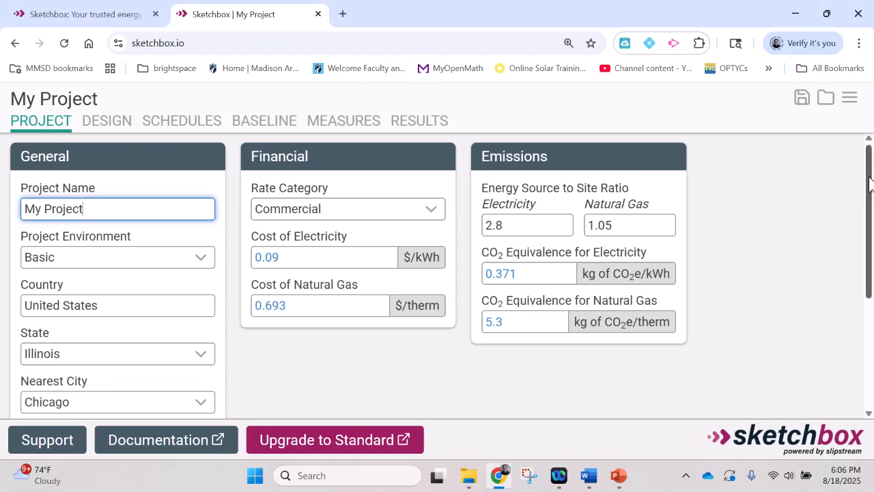
{"action": "left_click_drag", "start_coordinate": [871, 183], "coordinate": [872, 221]}
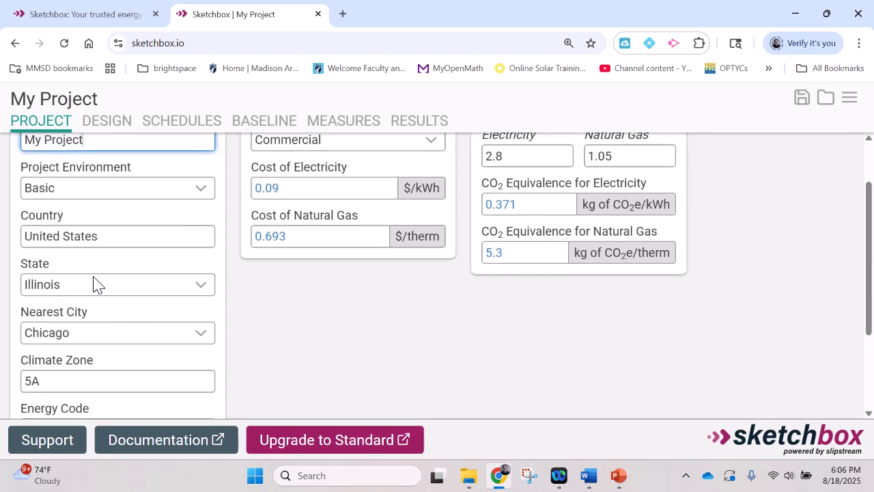
{"action": "left_click_drag", "start_coordinate": [868, 246], "coordinate": [870, 150]}
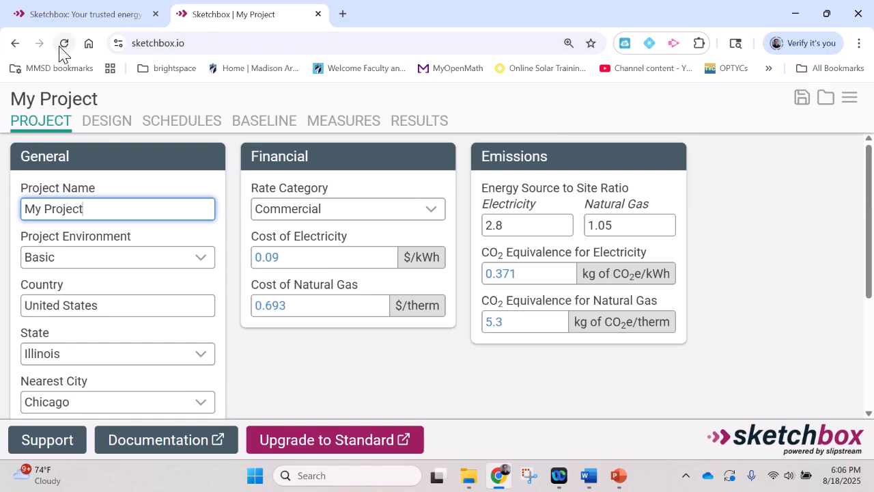
Step: Change the building type in the design to School/University
{"action": "left_click", "coordinate": [106, 123]}
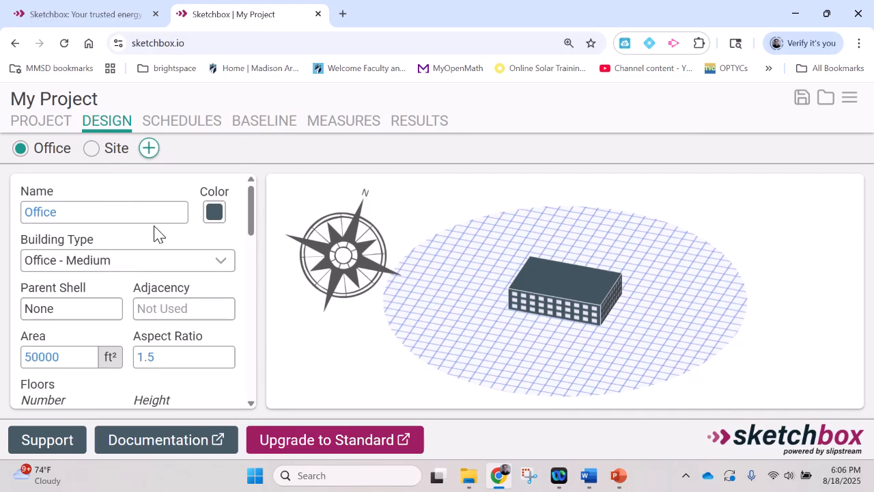
{"action": "left_click_drag", "start_coordinate": [249, 220], "coordinate": [249, 228]}
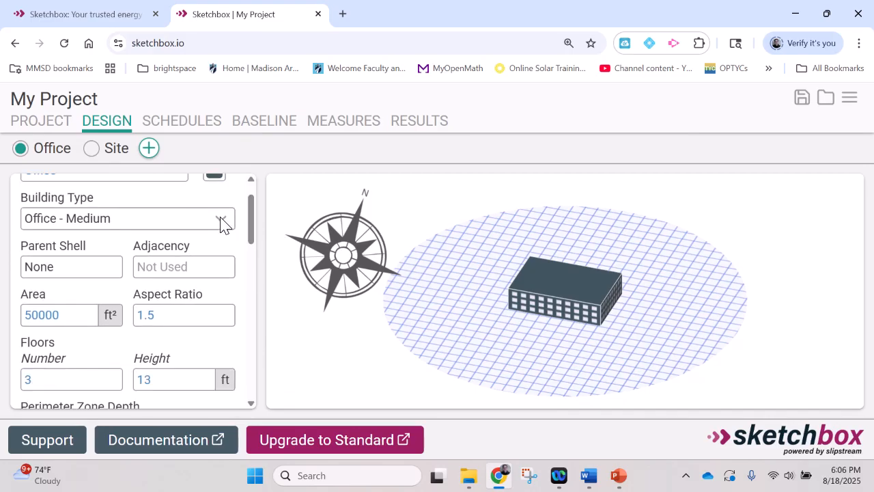
{"action": "left_click", "coordinate": [221, 222]}
{"action": "scroll", "coordinate": [203, 248], "scroll_direction": "up", "scroll_amount": 1}
{"action": "scroll", "coordinate": [168, 276], "scroll_direction": "down", "scroll_amount": 2}
{"action": "scroll", "coordinate": [170, 276], "scroll_direction": "down", "scroll_amount": 2}
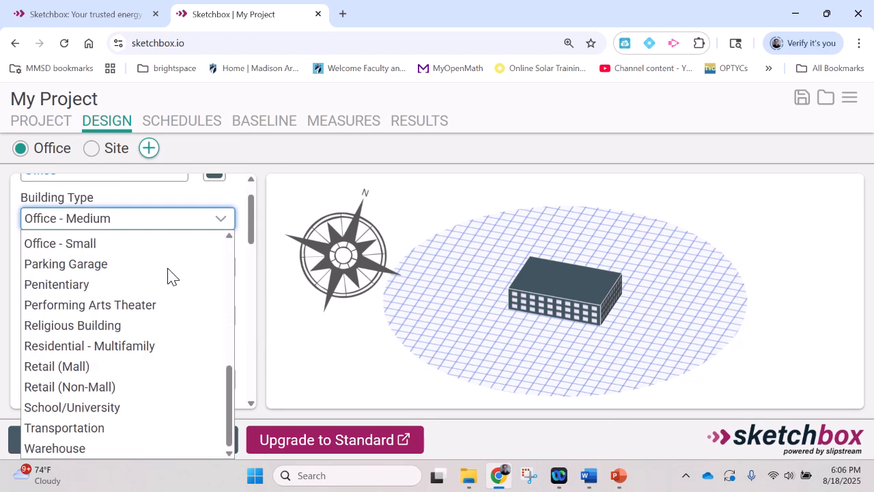
{"action": "left_click", "coordinate": [102, 408]}
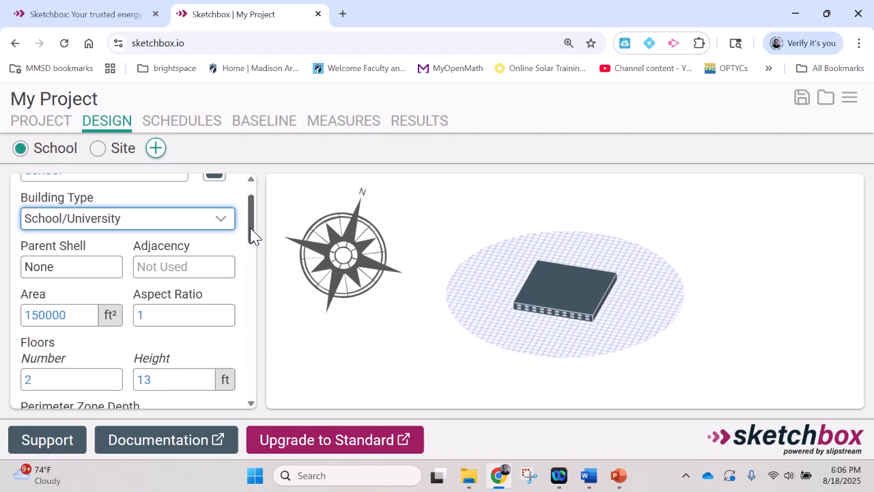
Step: Scroll through the school's area, floor and perimeter zone parameters
{"action": "scroll", "coordinate": [251, 225], "scroll_direction": "down", "scroll_amount": 1}
{"action": "scroll", "coordinate": [250, 222], "scroll_direction": "up", "scroll_amount": 2}
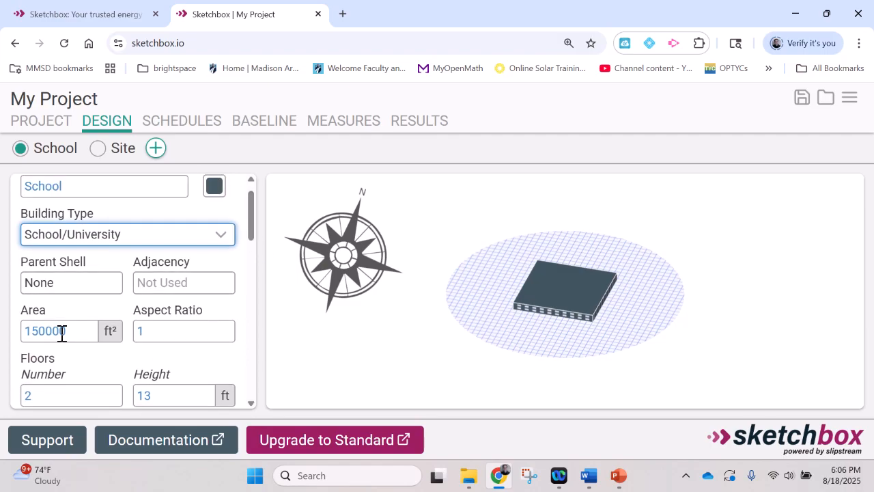
{"action": "left_click_drag", "start_coordinate": [251, 230], "coordinate": [251, 241]}
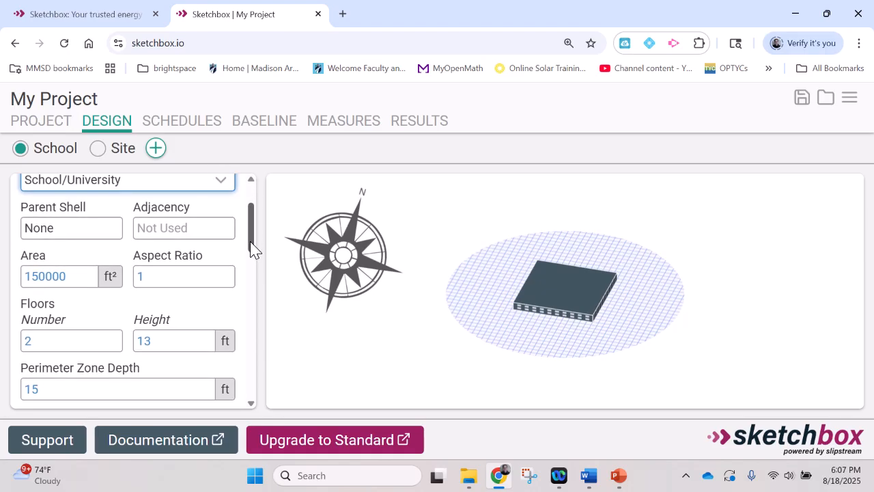
{"action": "left_click_drag", "start_coordinate": [251, 250], "coordinate": [246, 195]}
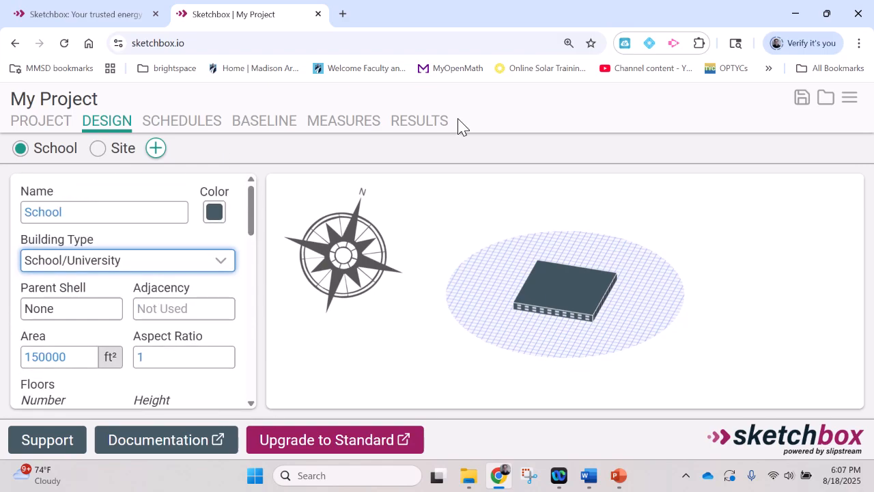
Step: Examine the annual and monthly energy cost charts and the results table
{"action": "left_click", "coordinate": [422, 123]}
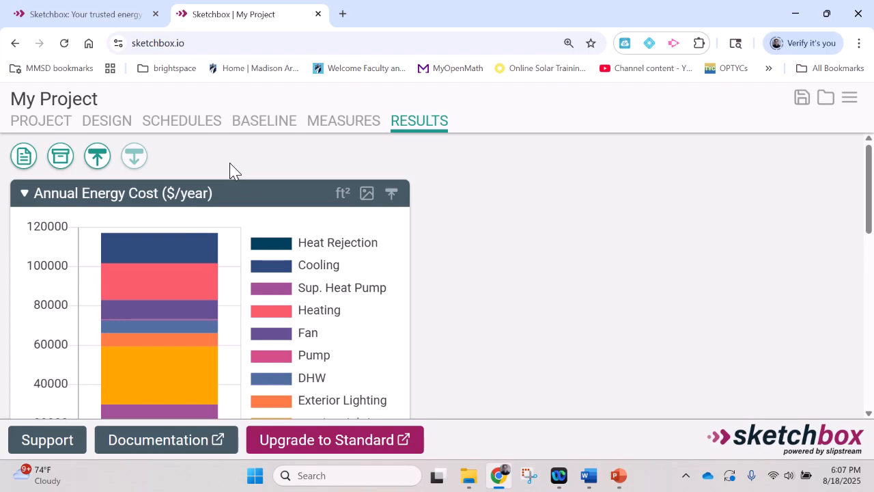
{"action": "mouse_move", "coordinate": [170, 265]}
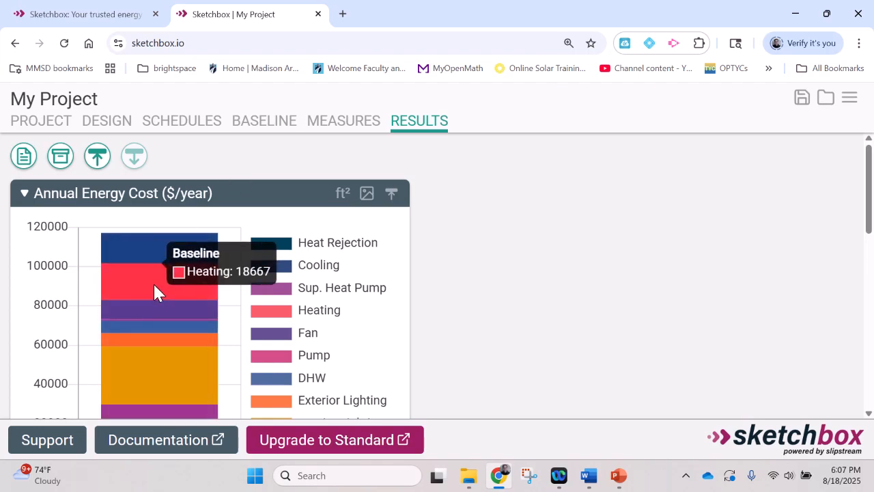
{"action": "mouse_move", "coordinate": [143, 306]}
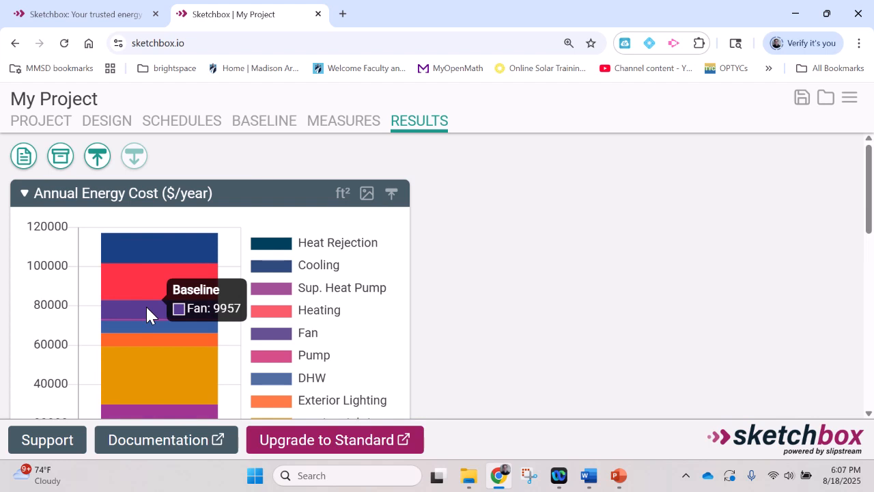
{"action": "mouse_move", "coordinate": [172, 250]}
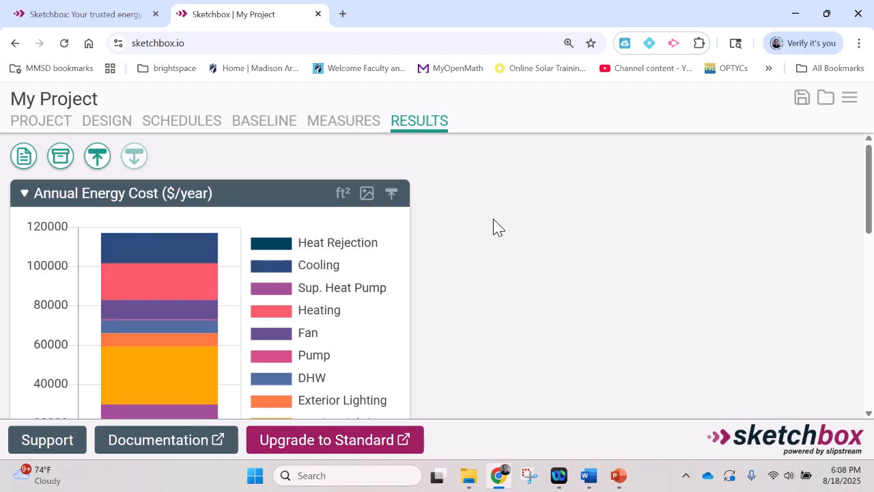
{"action": "left_click_drag", "start_coordinate": [869, 167], "coordinate": [870, 263]}
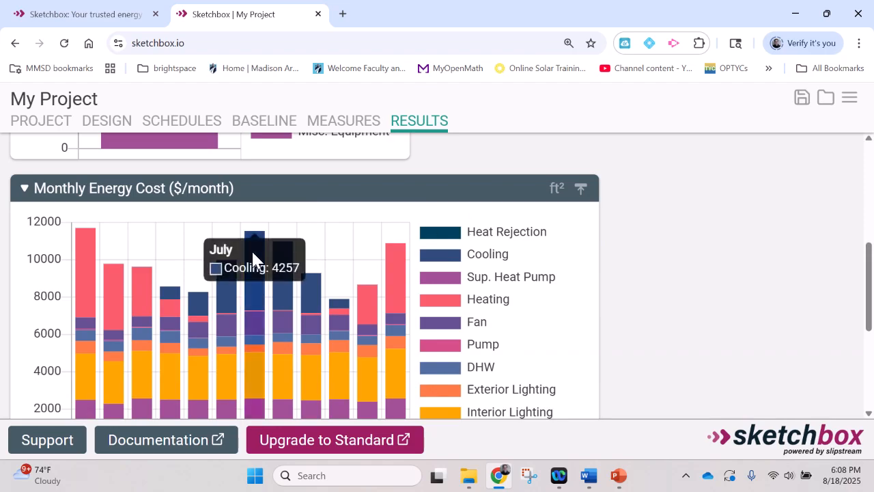
{"action": "mouse_move", "coordinate": [255, 318]}
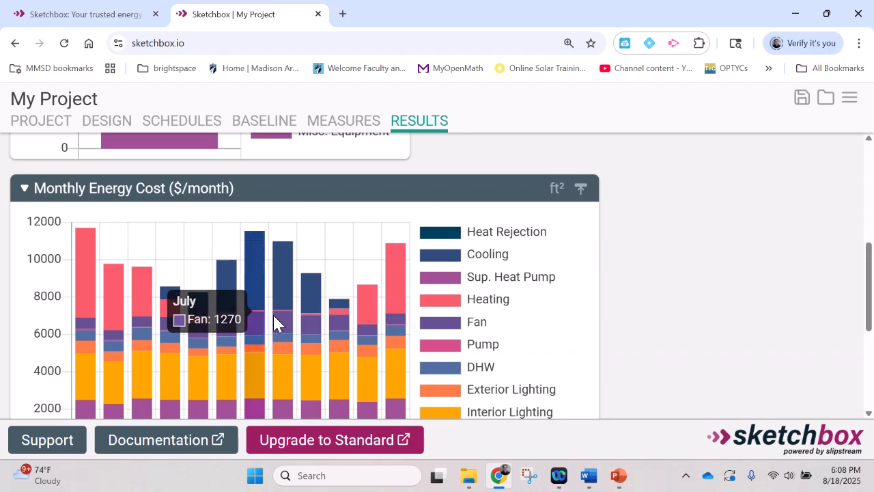
{"action": "left_click_drag", "start_coordinate": [870, 260], "coordinate": [870, 348]}
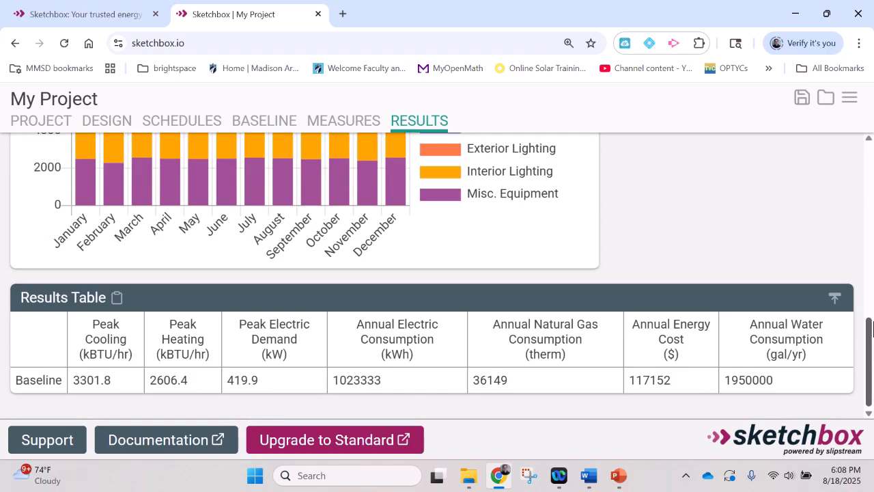
{"action": "left_click", "coordinate": [835, 298]}
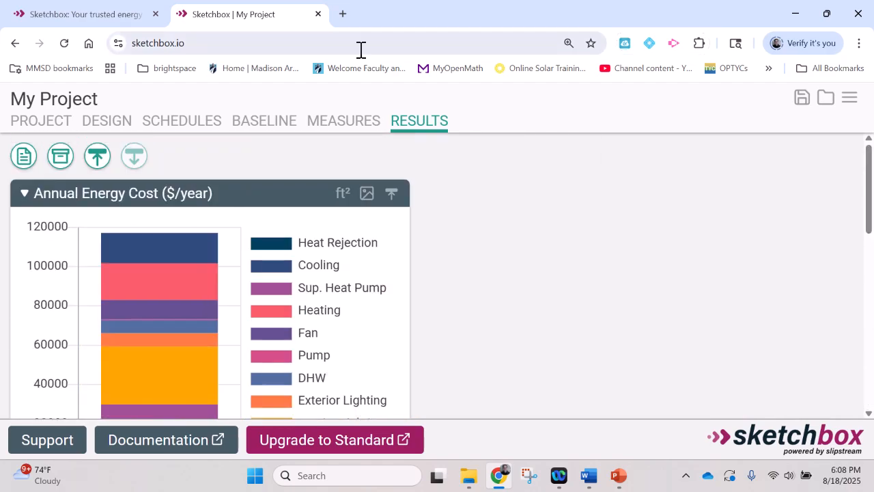
Step: Set the school's floor area to 75000 ft² in the design
{"action": "left_click", "coordinate": [104, 126]}
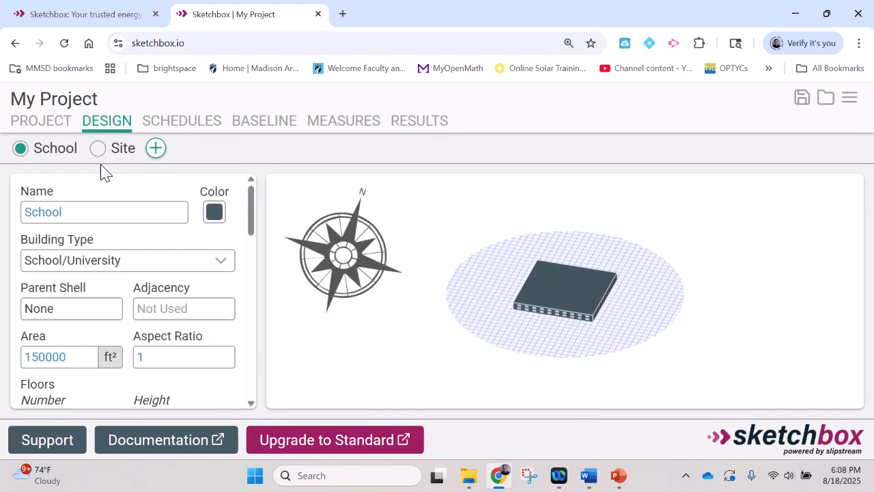
{"action": "left_click", "coordinate": [78, 356]}
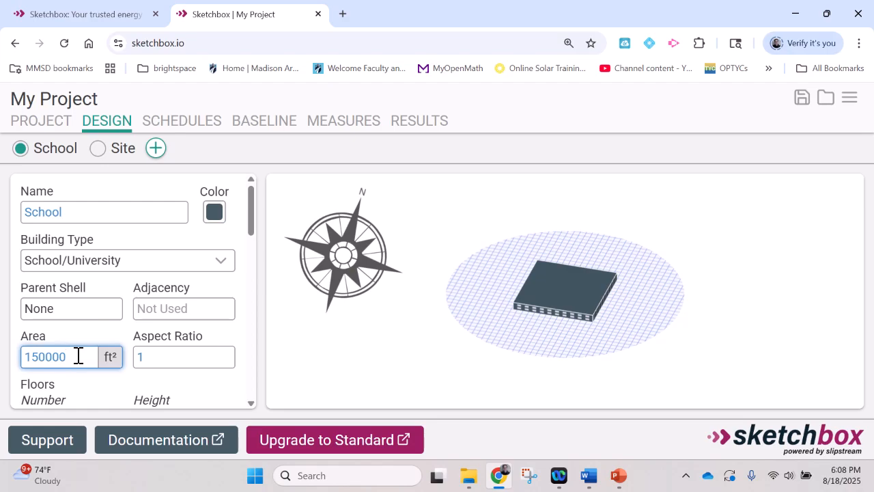
{"action": "key", "text": "BackSpace"}
{"action": "key", "text": "BackSpace"}
{"action": "key", "text": "BackSpace"}
{"action": "key", "text": "BackSpace"}
{"action": "key", "text": "BackSpace"}
{"action": "key", "text": "BackSpace"}
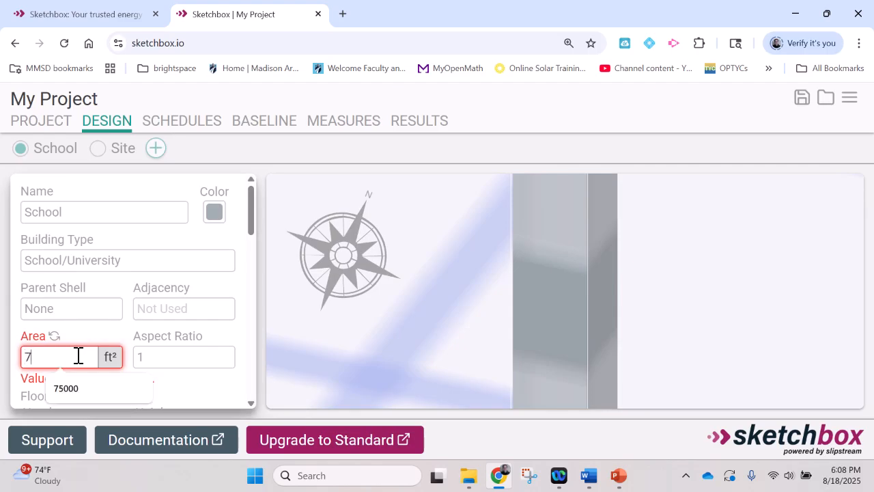
{"action": "type", "text": "75000"}
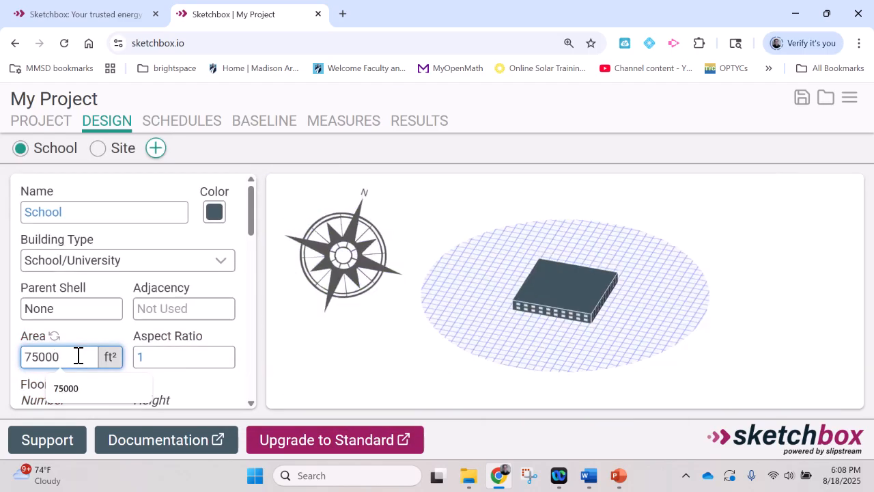
{"action": "left_click", "coordinate": [424, 218]}
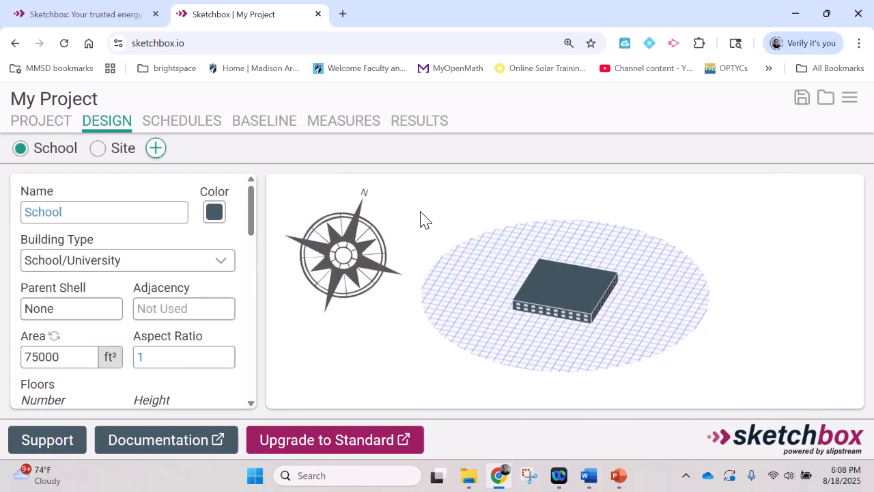
Step: Review the updated annual and monthly energy cost charts
{"action": "left_click", "coordinate": [413, 124]}
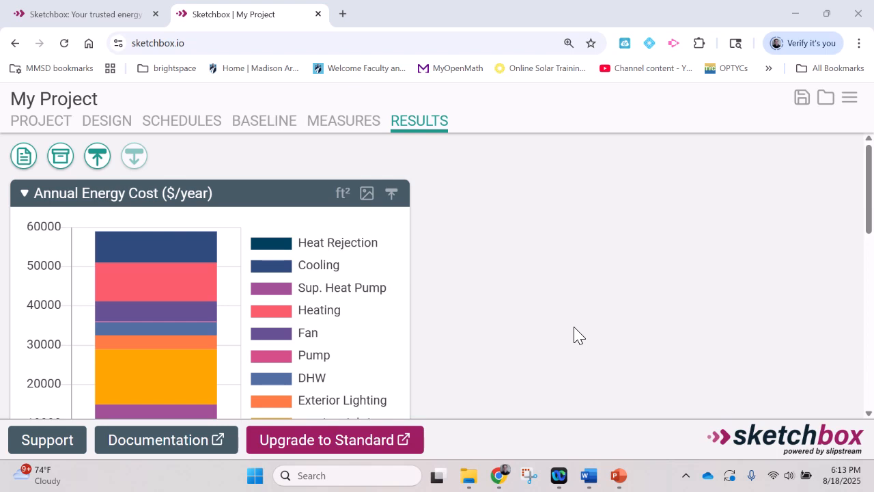
{"action": "mouse_move", "coordinate": [158, 243]}
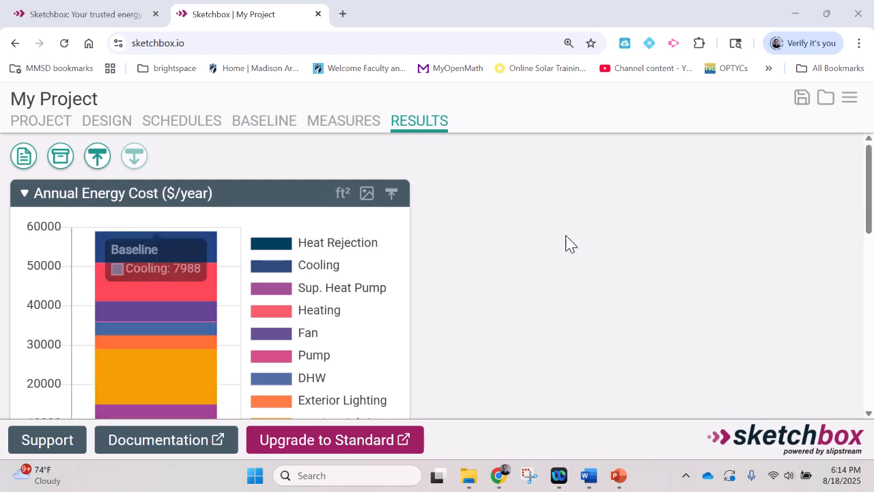
{"action": "scroll", "coordinate": [599, 251], "scroll_direction": "down", "scroll_amount": 5}
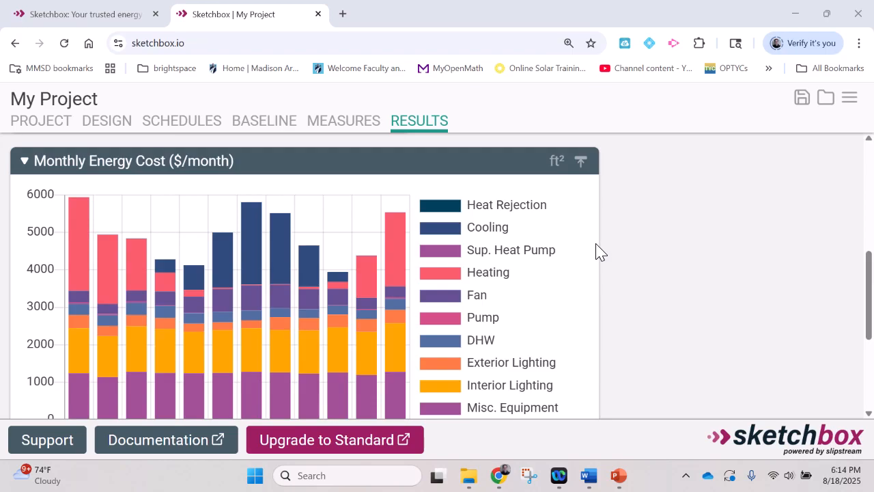
{"action": "scroll", "coordinate": [598, 251], "scroll_direction": "down", "scroll_amount": 3}
{"action": "scroll", "coordinate": [598, 252], "scroll_direction": "up", "scroll_amount": 8}
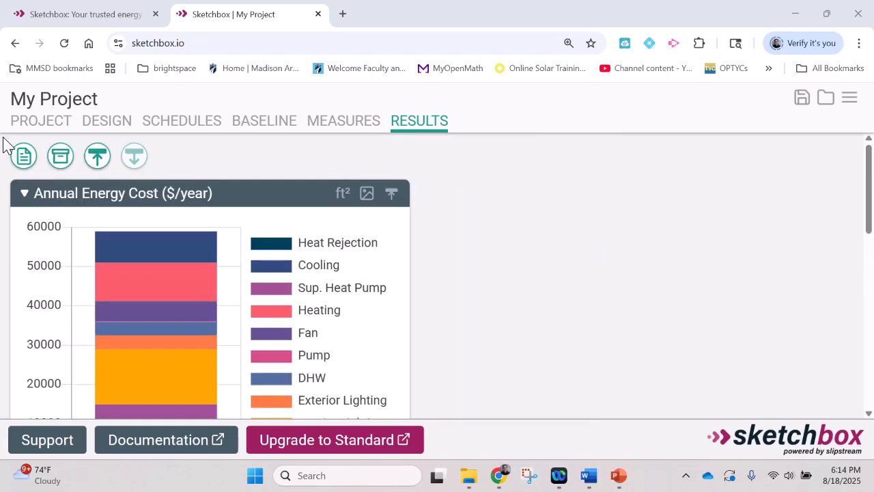
Step: Set the school's floor area back to 150000 ft²
{"action": "left_click", "coordinate": [107, 121]}
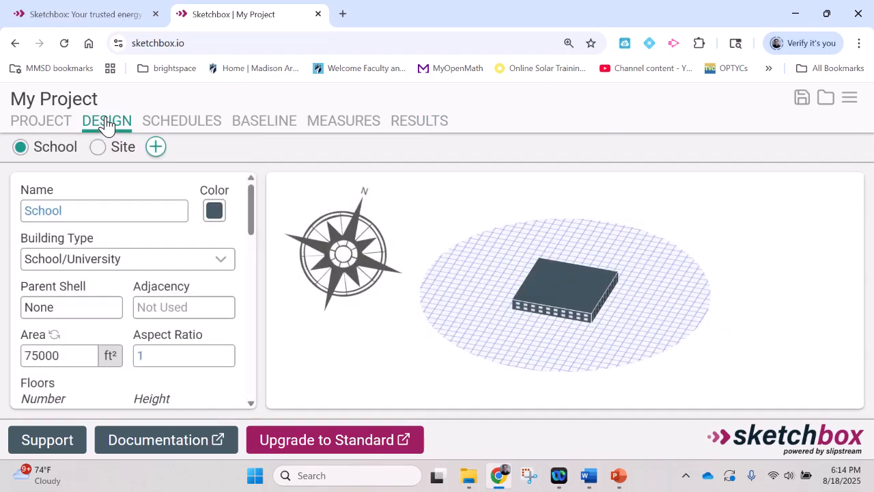
{"action": "left_click", "coordinate": [77, 355]}
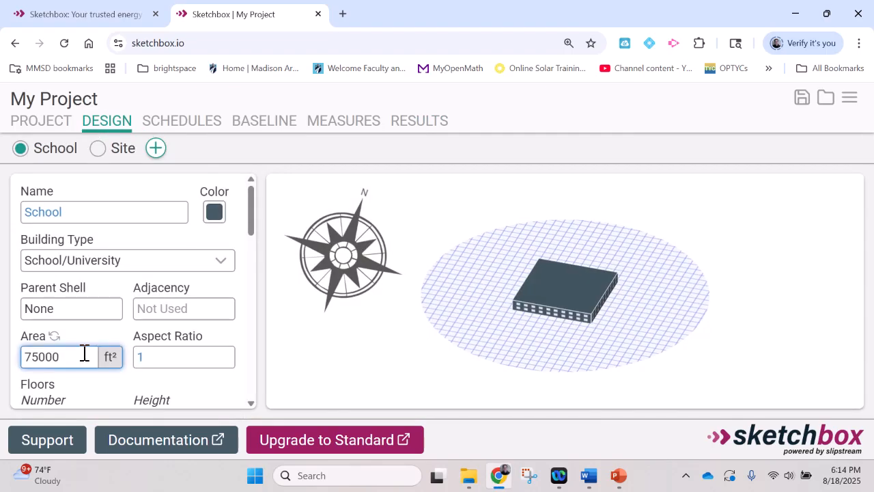
{"action": "key", "text": "BackSpace"}
{"action": "key", "text": "BackSpace"}
{"action": "key", "text": "BackSpace"}
{"action": "key", "text": "BackSpace"}
{"action": "key", "text": "BackSpace"}
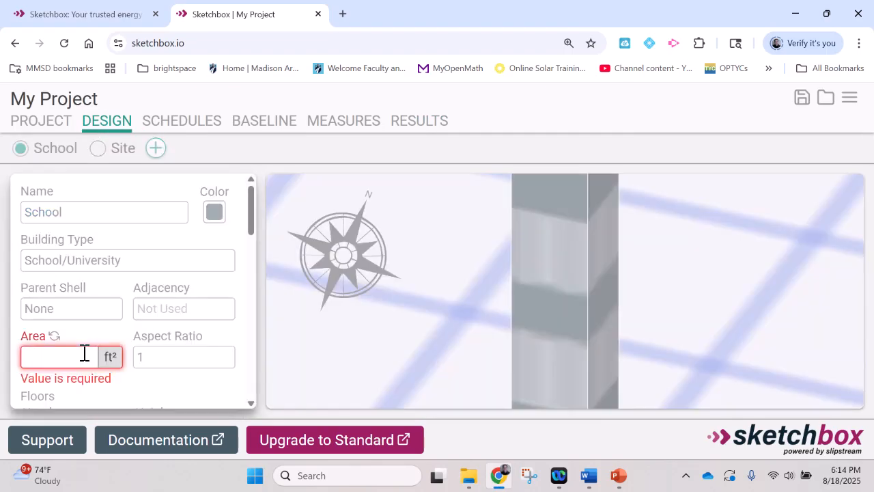
{"action": "type", "text": "150000"}
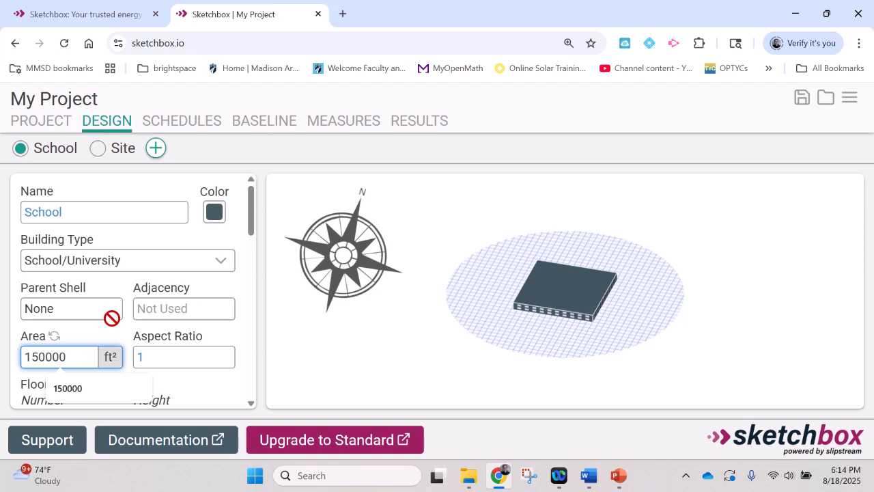
Step: Set the north window-to-wall ratio to 44%
{"action": "scroll", "coordinate": [109, 321], "scroll_direction": "down", "scroll_amount": 2}
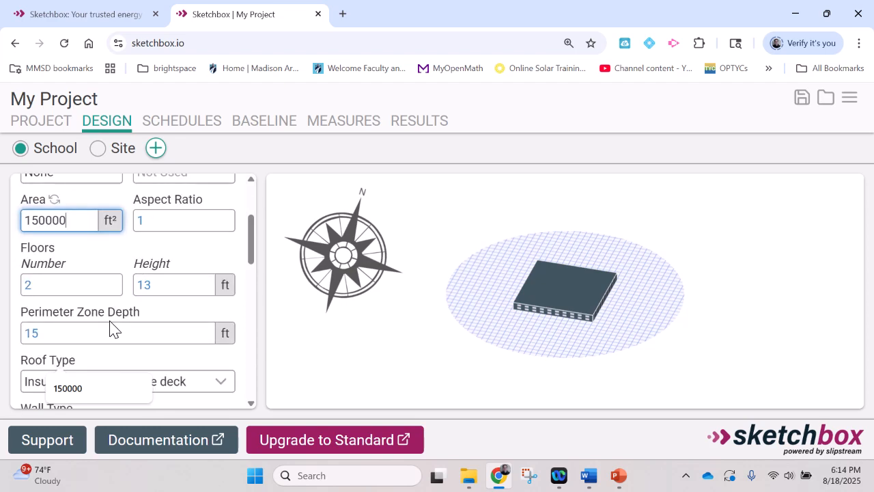
{"action": "scroll", "coordinate": [109, 327], "scroll_direction": "down", "scroll_amount": 4}
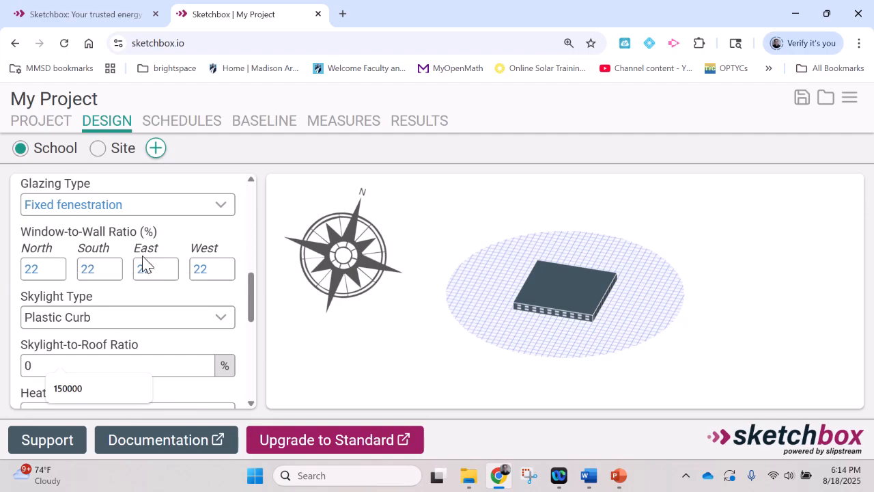
{"action": "left_click", "coordinate": [48, 269]}
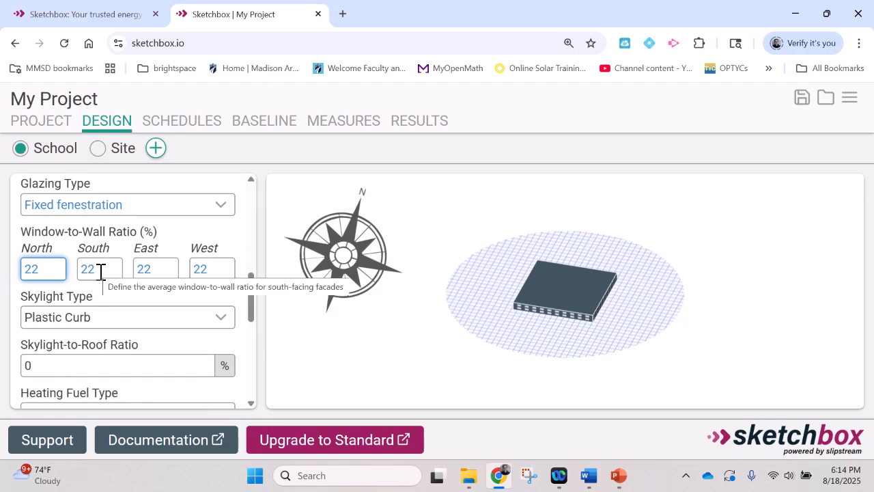
{"action": "key", "text": "BackSpace"}
{"action": "key", "text": "BackSpace"}
{"action": "type", "text": "44"}
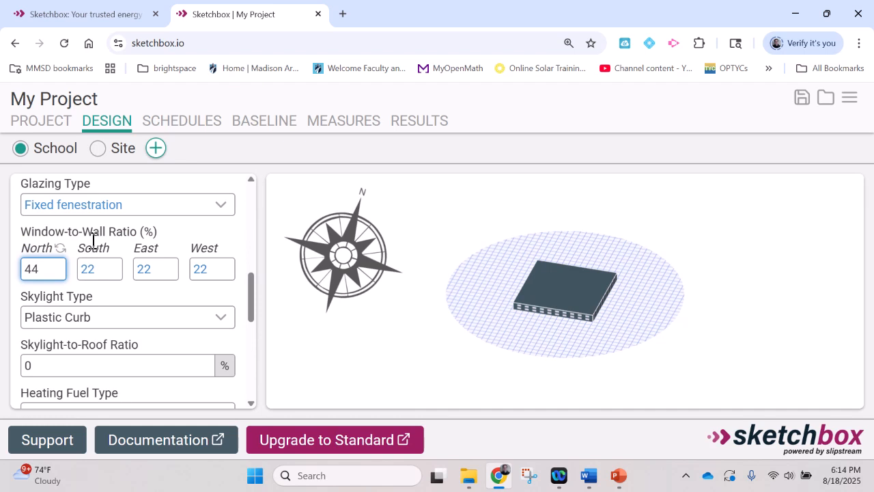
Step: Set the north window-to-wall ratio back to 22%
{"action": "left_click", "coordinate": [108, 270]}
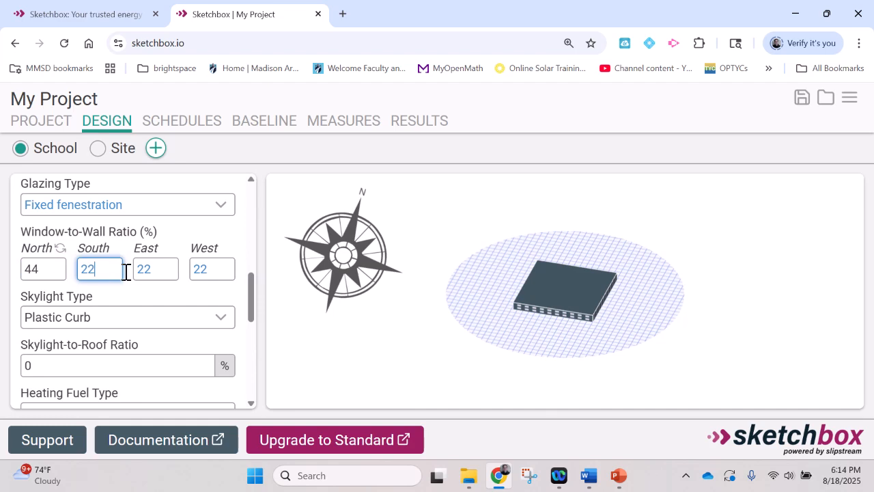
{"action": "left_click", "coordinate": [162, 271]}
{"action": "left_click", "coordinate": [221, 273]}
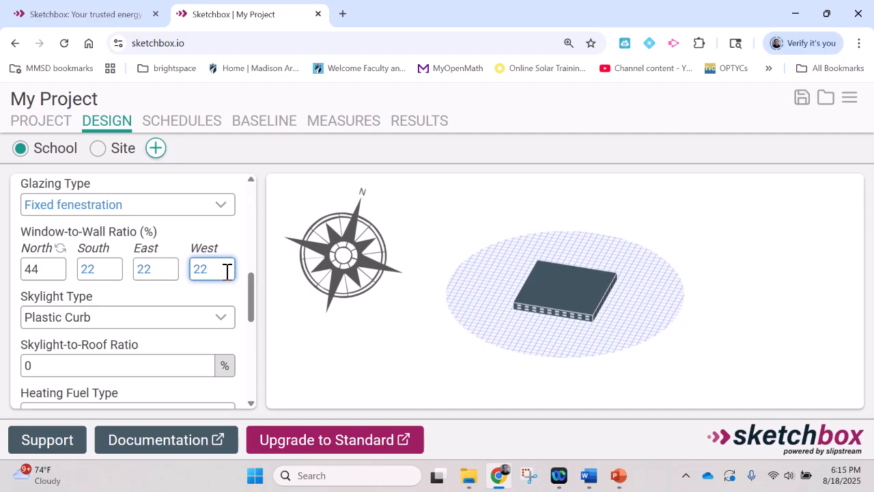
{"action": "left_click", "coordinate": [52, 270]}
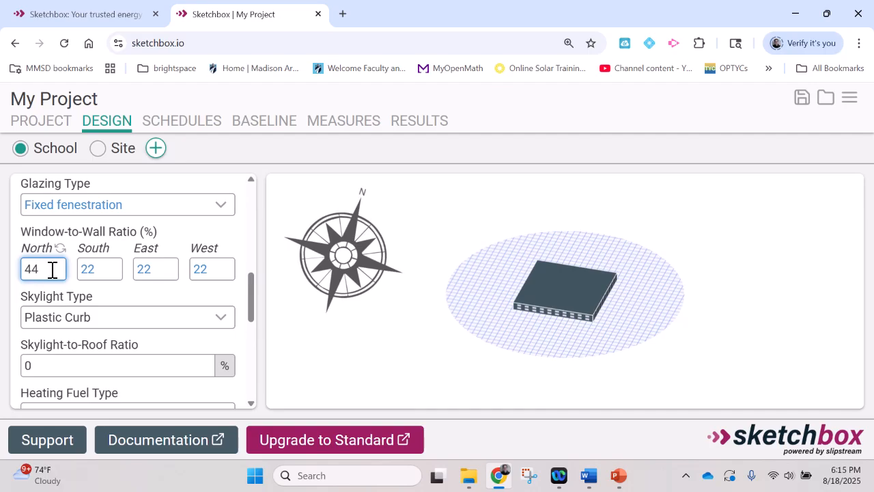
{"action": "key", "text": "BackSpace"}
{"action": "key", "text": "BackSpace"}
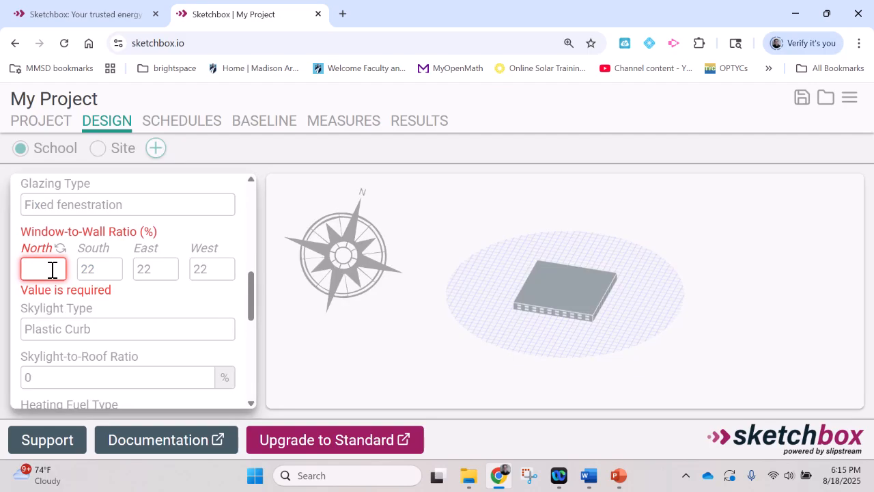
{"action": "type", "text": "22"}
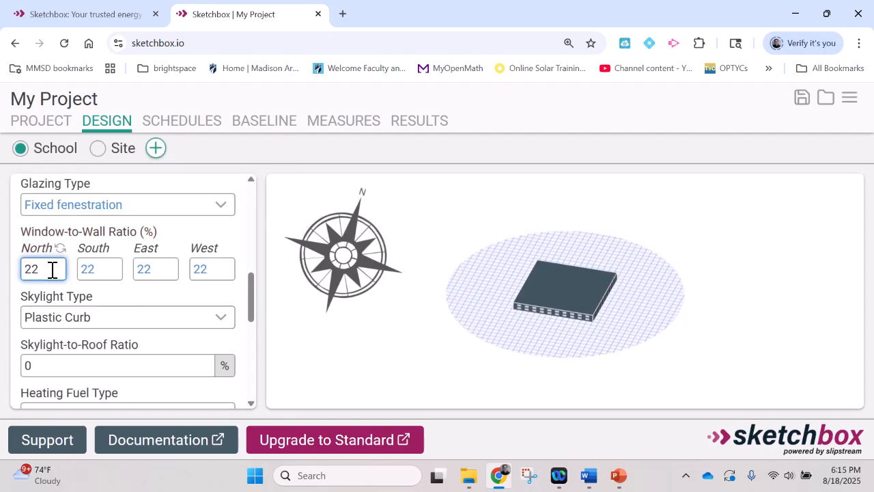
Step: Open the project settings and change the state to California
{"action": "left_click", "coordinate": [190, 185]}
{"action": "scroll", "coordinate": [221, 220], "scroll_direction": "up", "scroll_amount": 1}
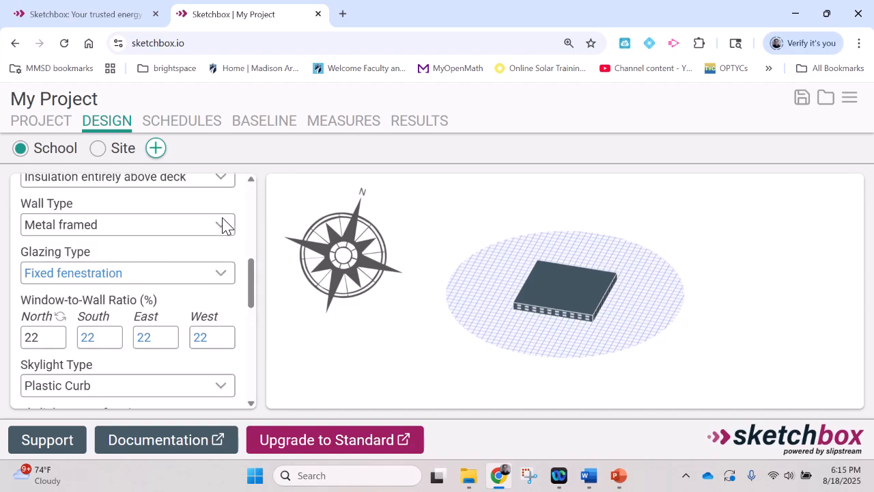
{"action": "scroll", "coordinate": [221, 226], "scroll_direction": "up", "scroll_amount": 5}
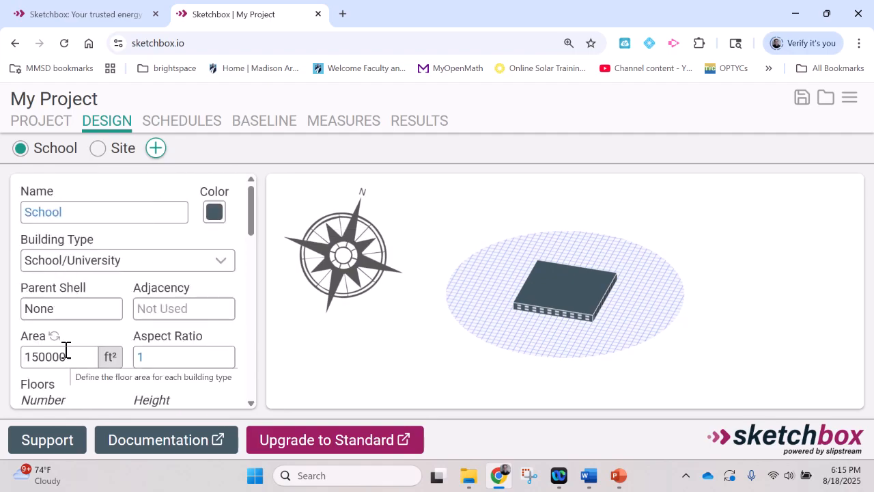
{"action": "left_click", "coordinate": [49, 127]}
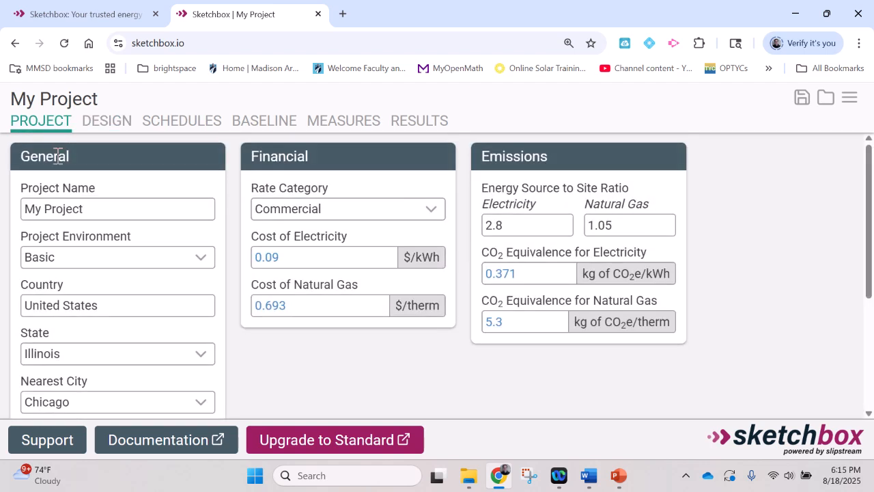
{"action": "scroll", "coordinate": [58, 156], "scroll_direction": "down", "scroll_amount": 2}
{"action": "left_click", "coordinate": [201, 219]}
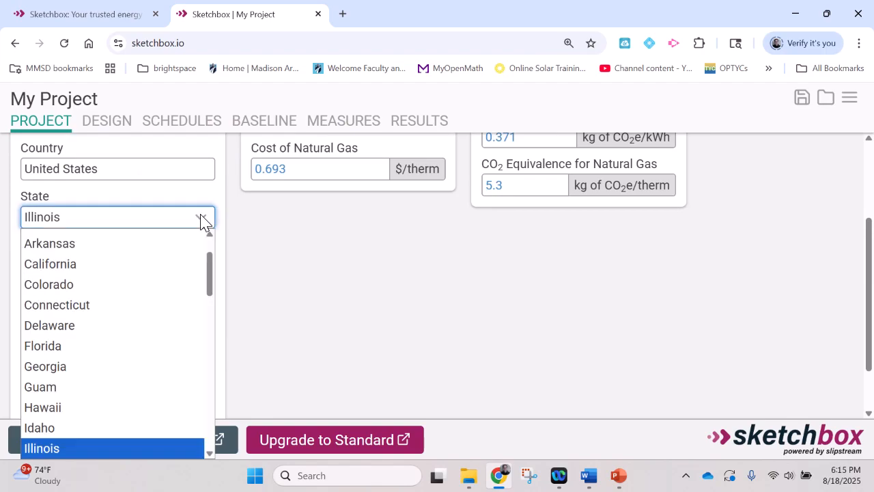
{"action": "left_click", "coordinate": [151, 284]}
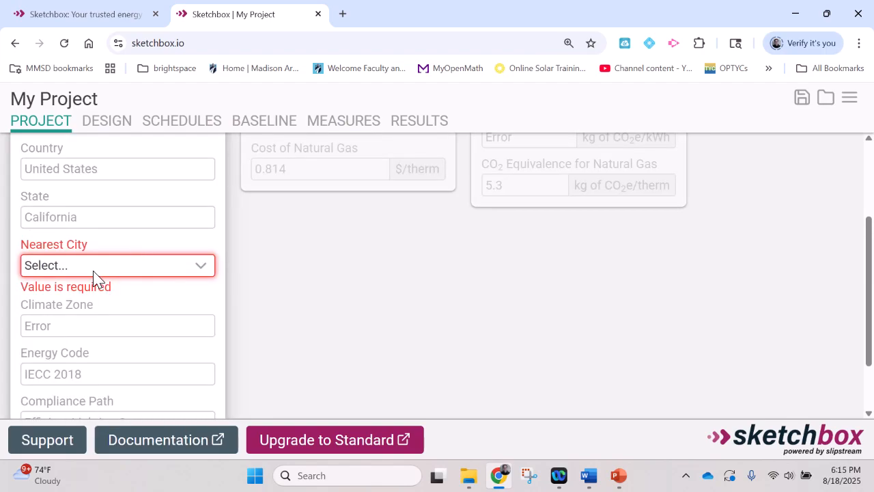
Step: Set the nearest city to Los Angeles
{"action": "left_click", "coordinate": [204, 269]}
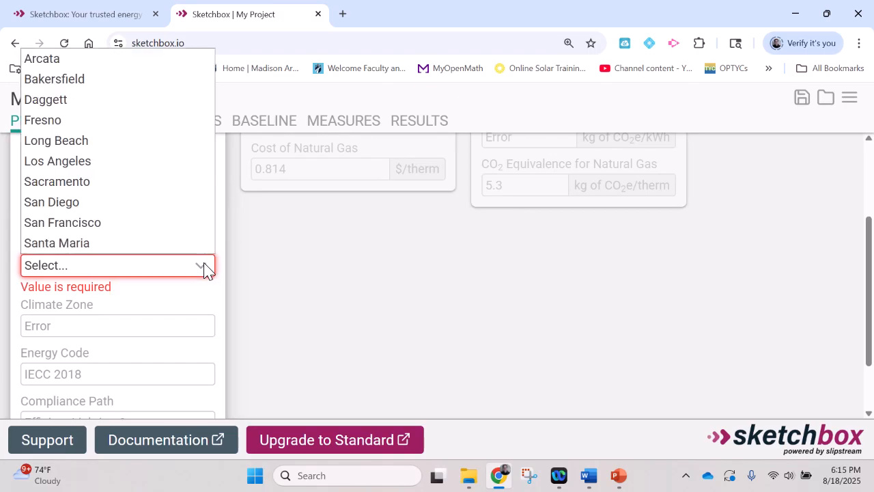
{"action": "left_click", "coordinate": [120, 164]}
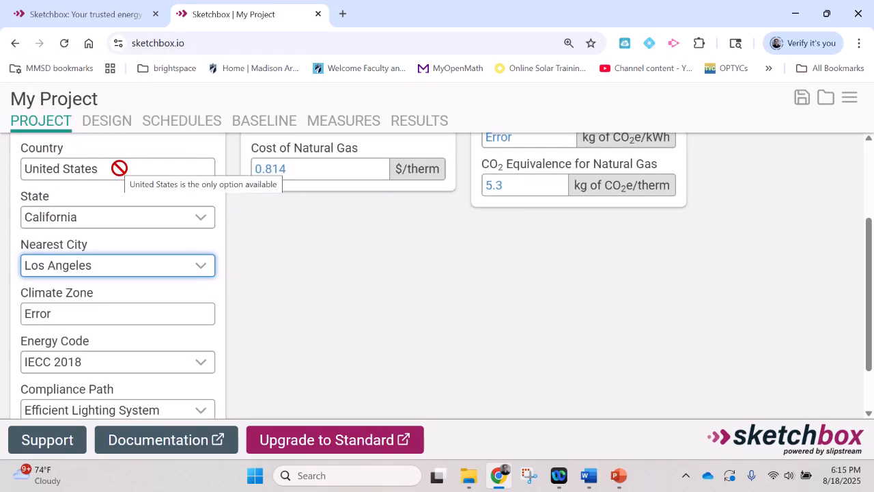
{"action": "left_click", "coordinate": [200, 270]}
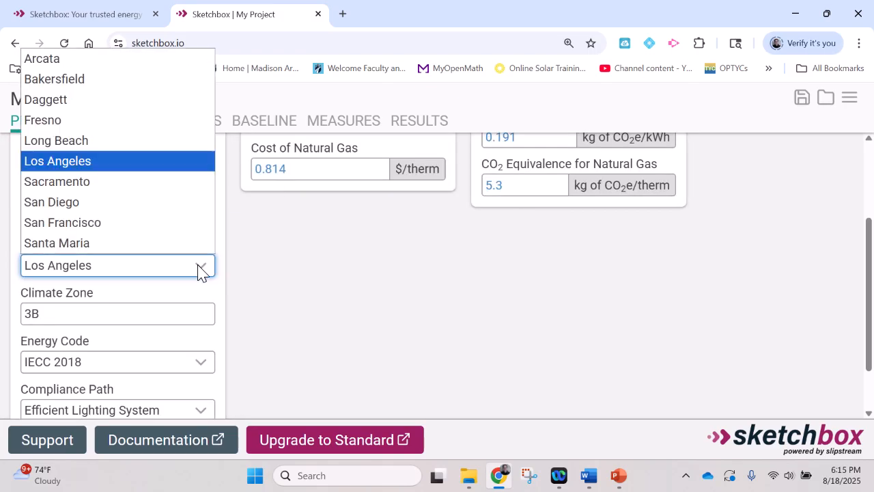
{"action": "left_click", "coordinate": [106, 164]}
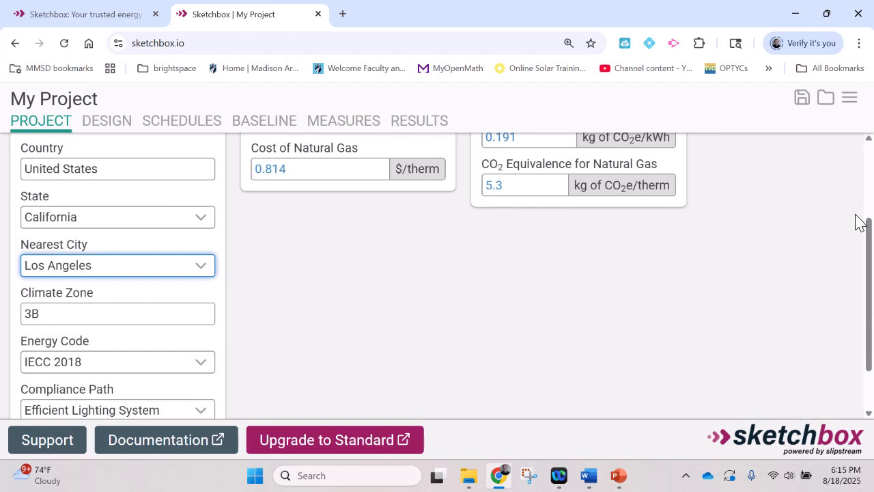
{"action": "left_click_drag", "start_coordinate": [868, 225], "coordinate": [792, 156]}
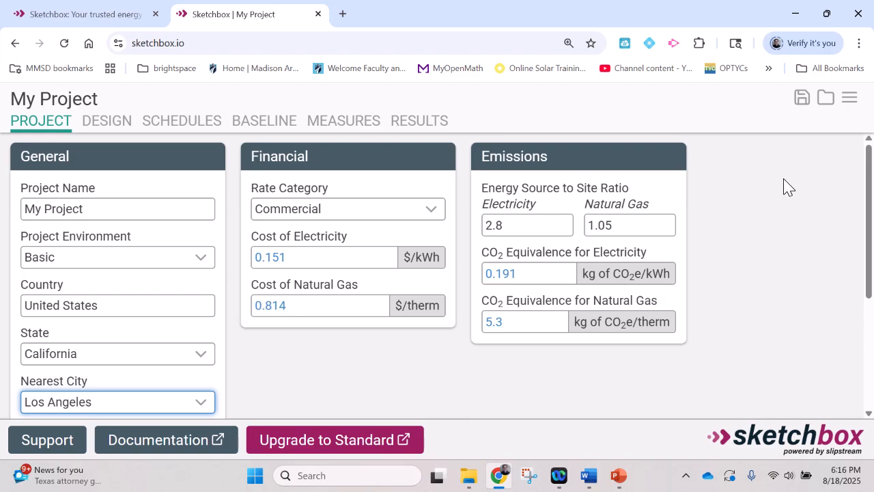
Step: Switch to PowerPoint and start the slide show from the current slide
{"action": "key", "text": "alt+Tab"}
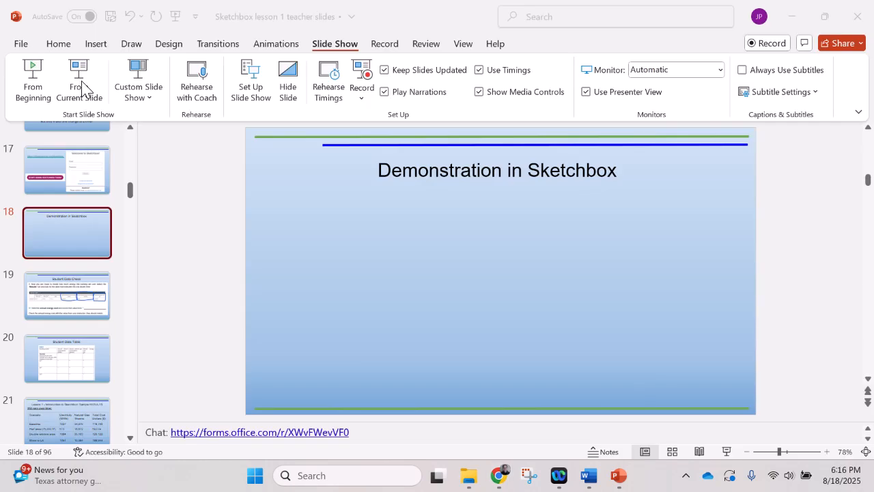
{"action": "left_click", "coordinate": [82, 89]}
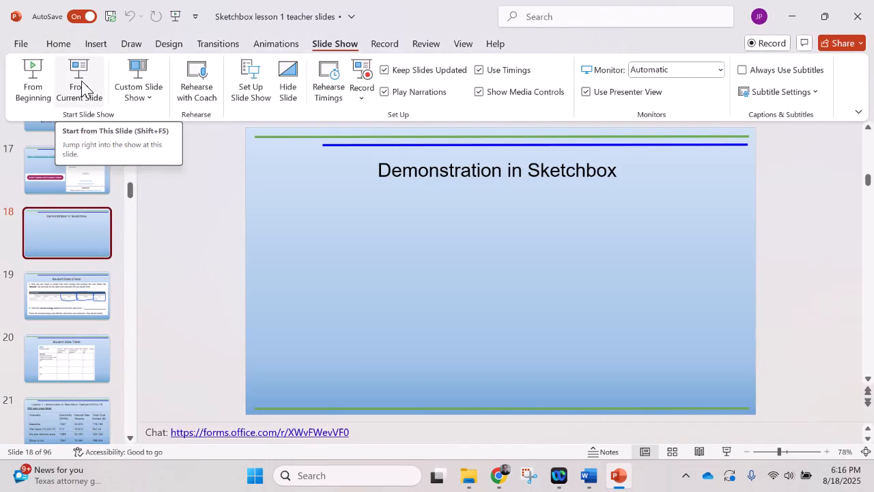
{"action": "left_click", "coordinate": [80, 87]}
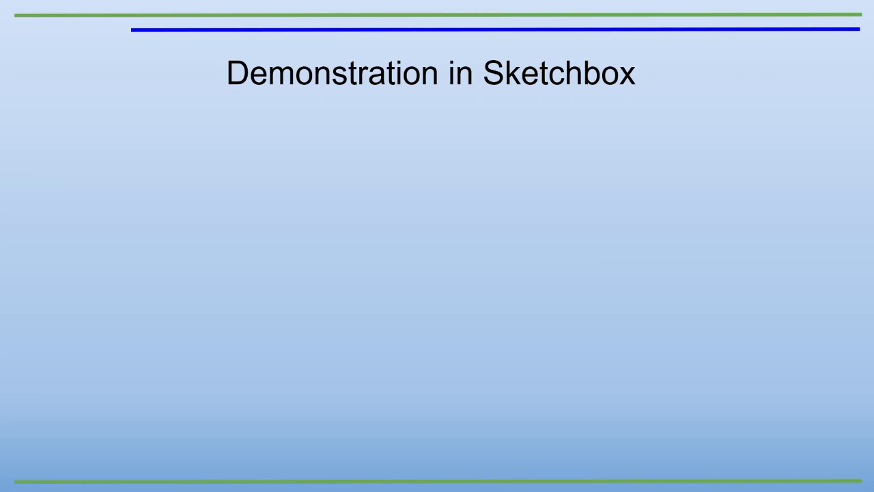